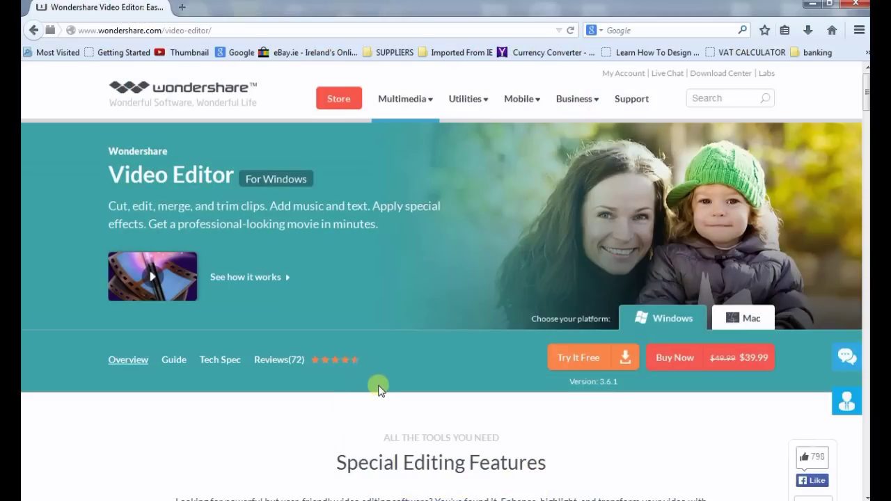
- Minimize Firefox's Wondershare Video Editor product page so the Windows desktop shows
{"action": "left_click", "coordinate": [551, 360]}
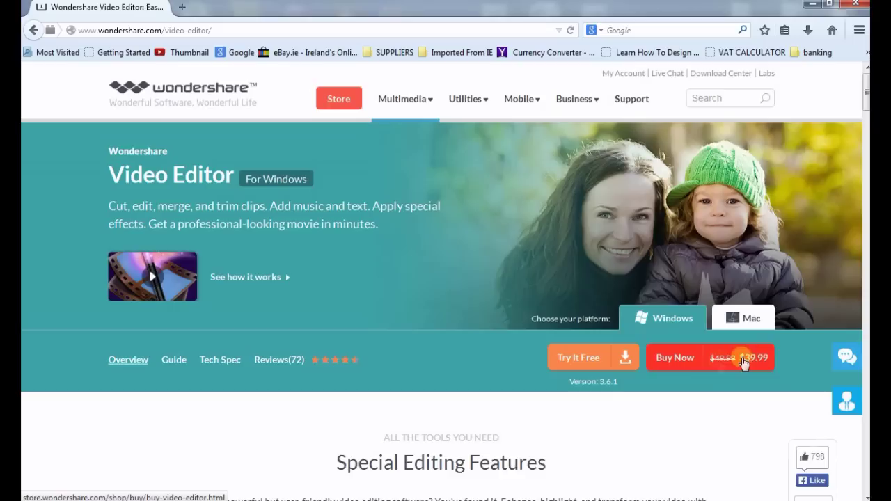
{"action": "left_click", "coordinate": [667, 331]}
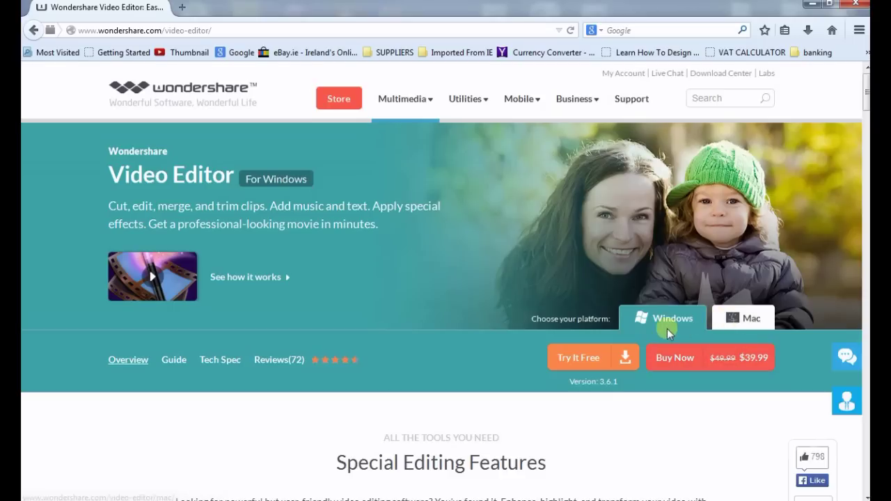
{"action": "left_click", "coordinate": [810, 8]}
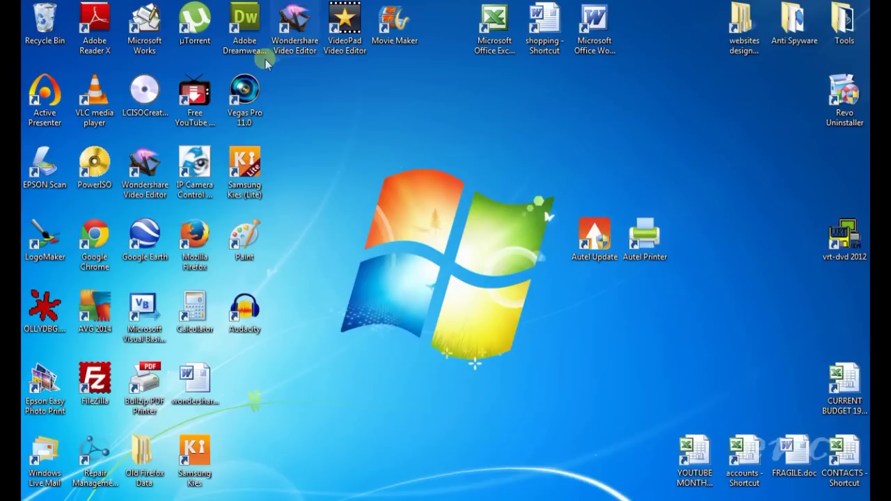
- Launch Wondershare Video Editor from its desktop shortcut and browse for an existing project
{"action": "double_click", "coordinate": [298, 21]}
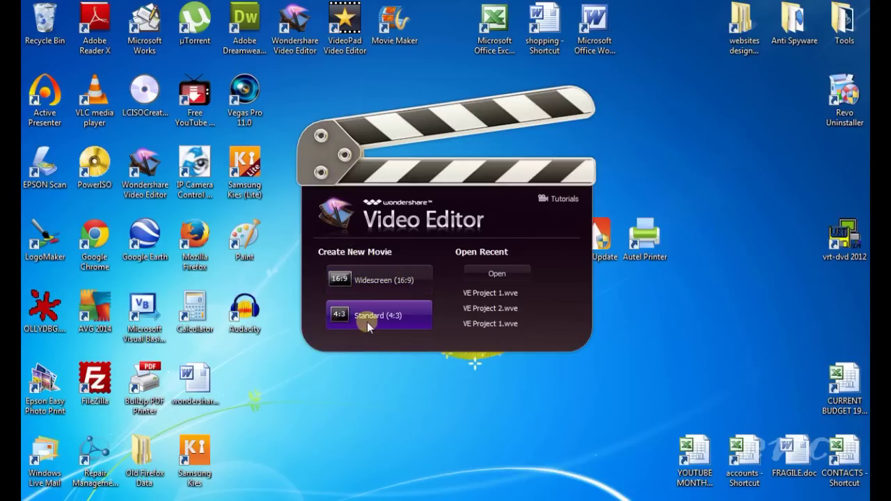
{"action": "left_click", "coordinate": [488, 276]}
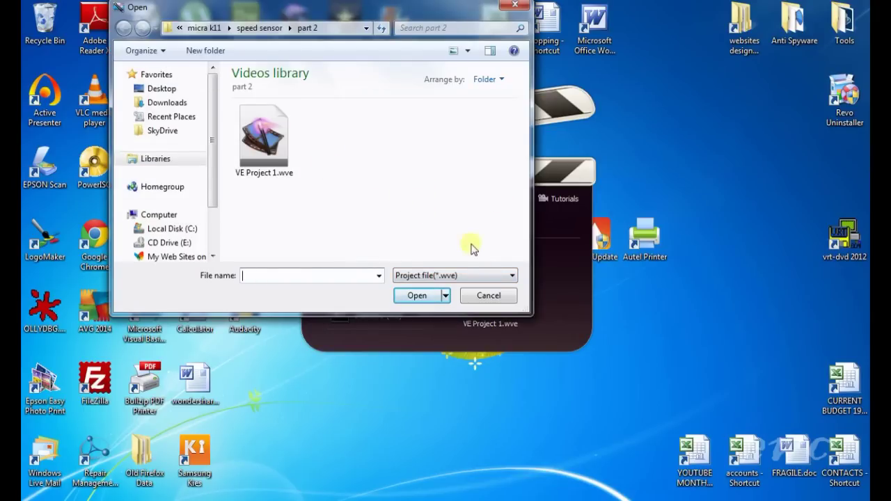
{"action": "left_click", "coordinate": [489, 296]}
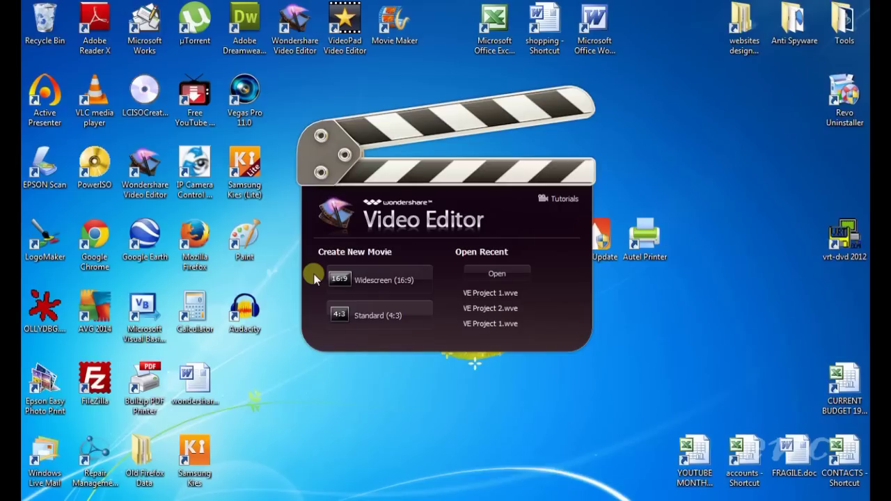
- Start a new Widescreen (16:9) movie and import the first 2014-05-13 garden video clip
{"action": "left_click", "coordinate": [340, 280]}
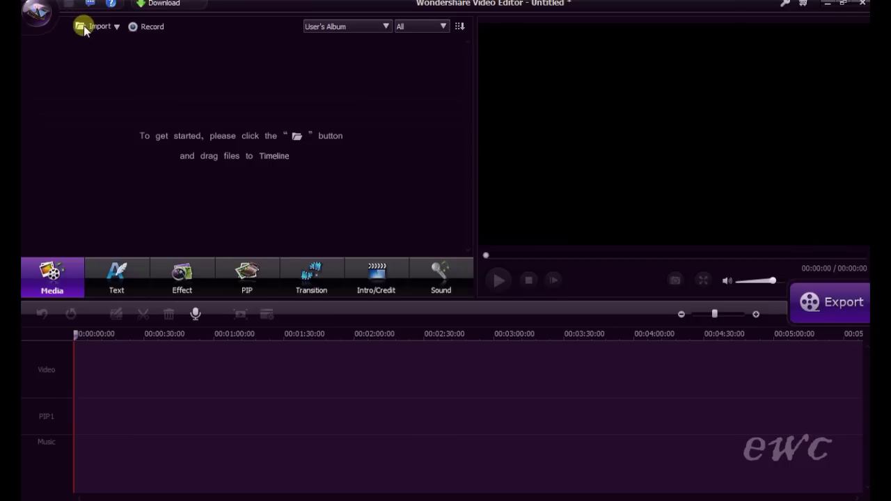
{"action": "left_click", "coordinate": [83, 25]}
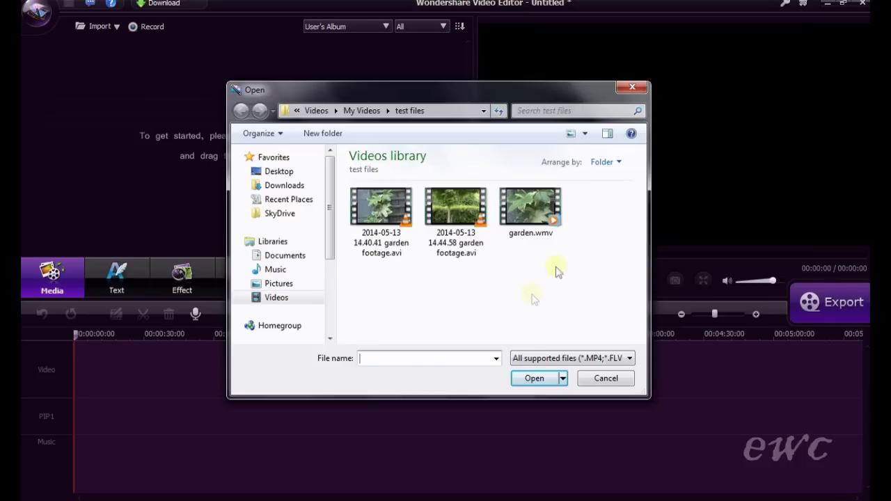
{"action": "double_click", "coordinate": [384, 211]}
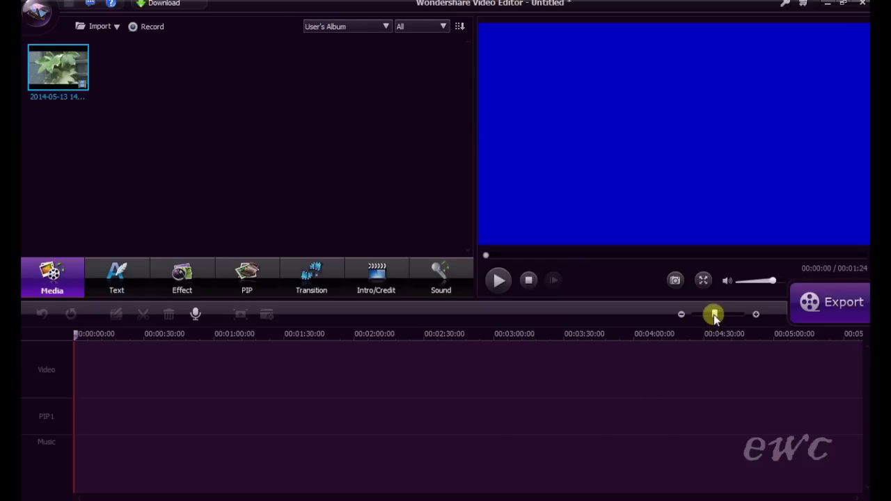
- Zoom the timeline in, then back out to a per-minute ruler spanning about six minutes
{"action": "left_click_drag", "start_coordinate": [715, 317], "coordinate": [726, 318]}
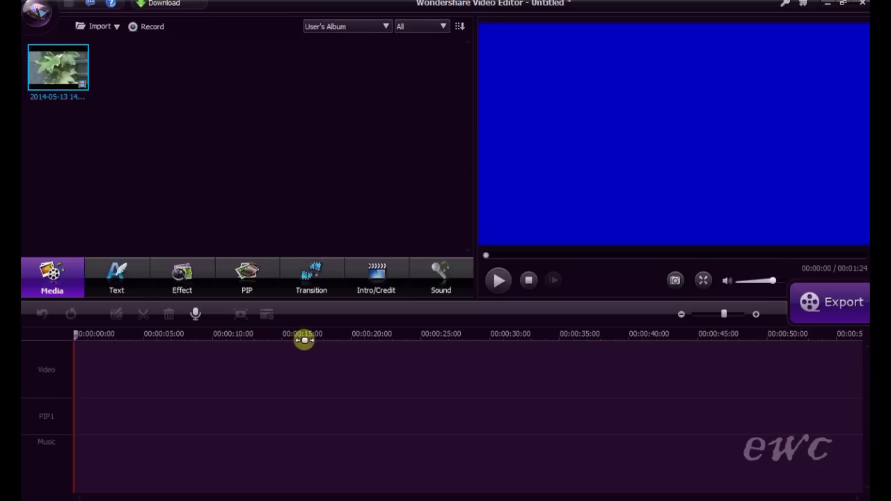
{"action": "left_click_drag", "start_coordinate": [723, 319], "coordinate": [714, 316]}
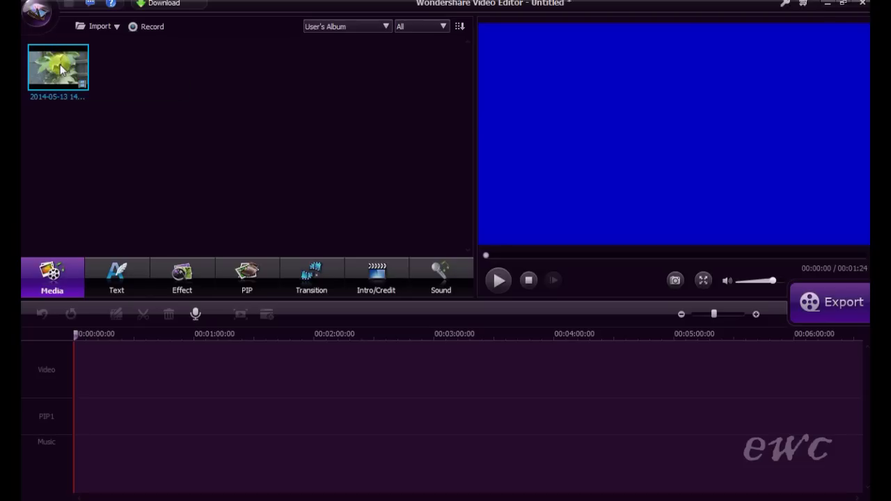
- Place the 1:24 garden clip on the Video track and preview a frame a few seconds in
{"action": "left_click_drag", "start_coordinate": [59, 64], "coordinate": [122, 357]}
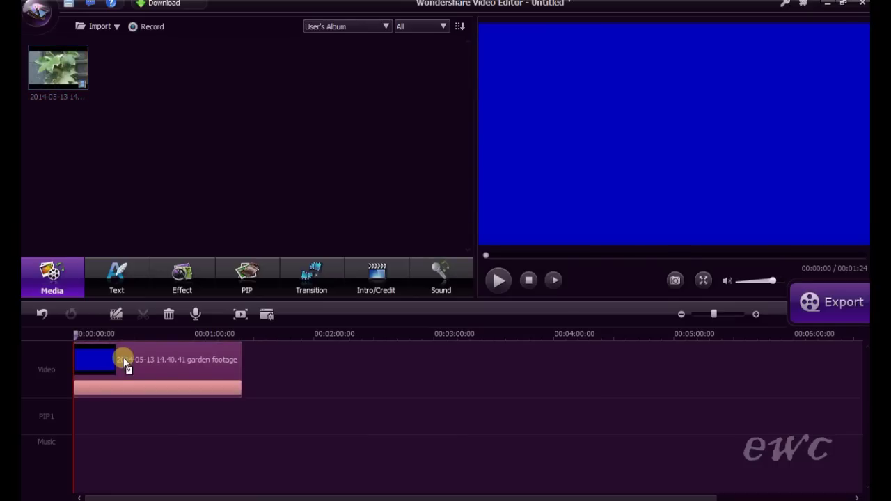
{"action": "left_click", "coordinate": [79, 337]}
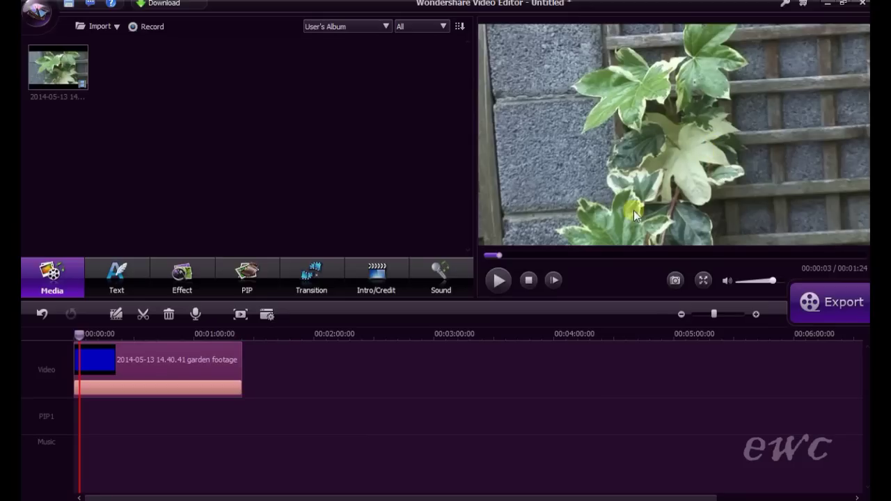
- Play the garden clip in the preview twice, stopping each time back at 00:00:00
{"action": "left_click", "coordinate": [497, 282]}
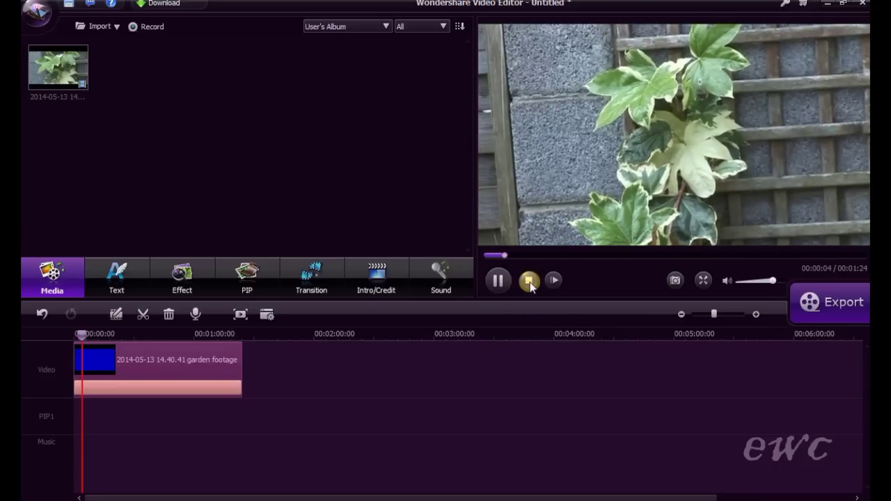
{"action": "left_click", "coordinate": [530, 282]}
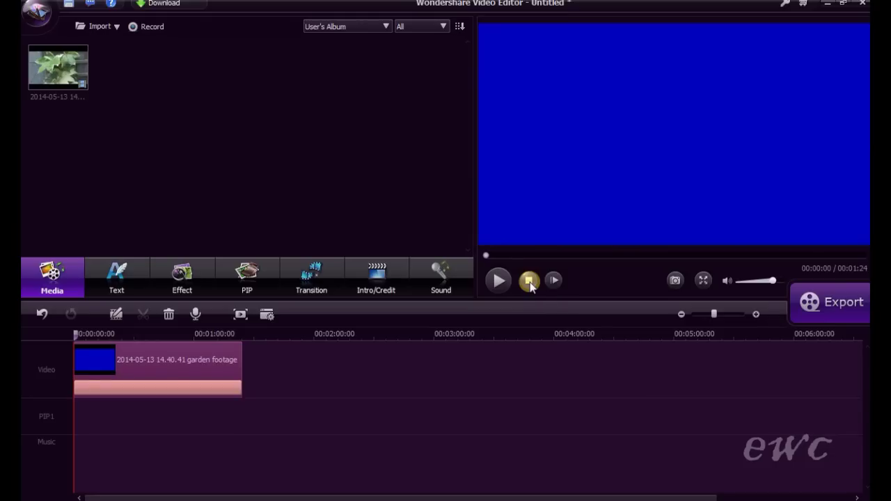
{"action": "left_click", "coordinate": [498, 280]}
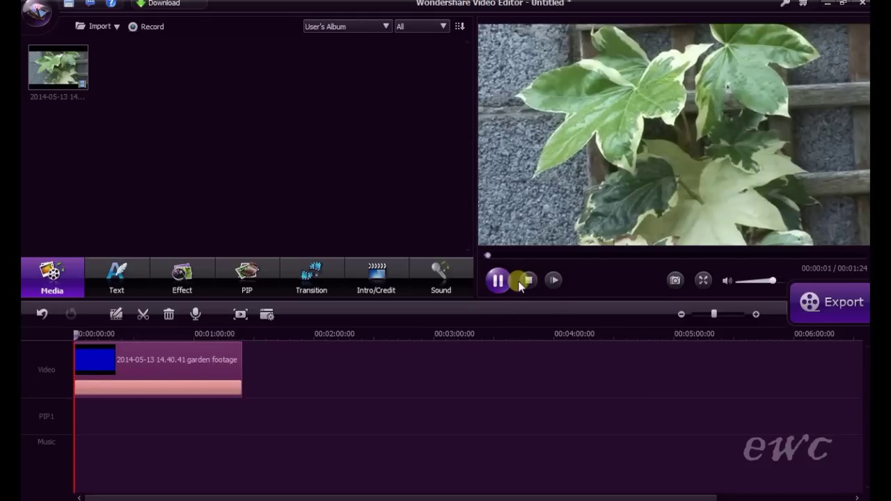
{"action": "left_click", "coordinate": [530, 283]}
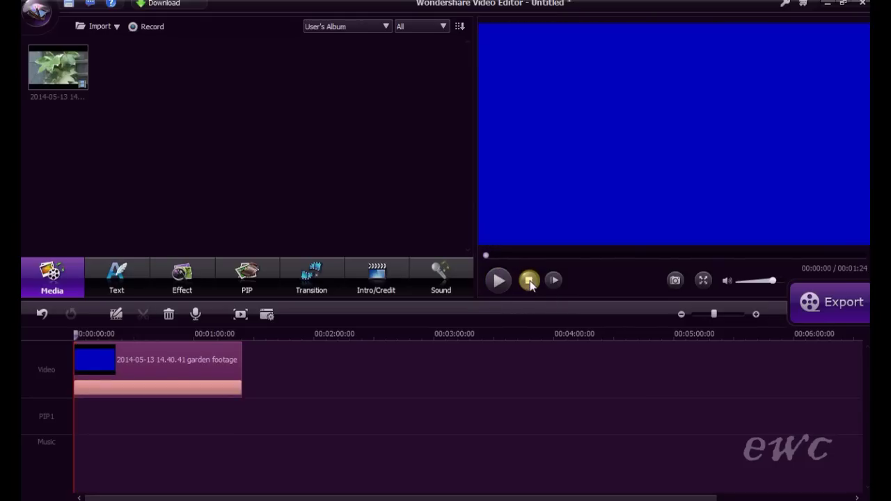
- Start a save, cancel the Save As dialog, then bring up the logo's main menu
{"action": "left_click", "coordinate": [69, 6]}
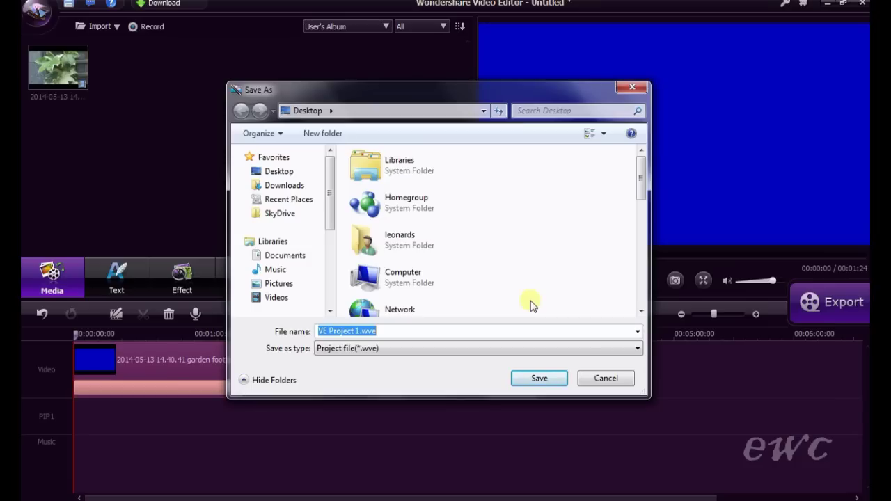
{"action": "left_click", "coordinate": [603, 381]}
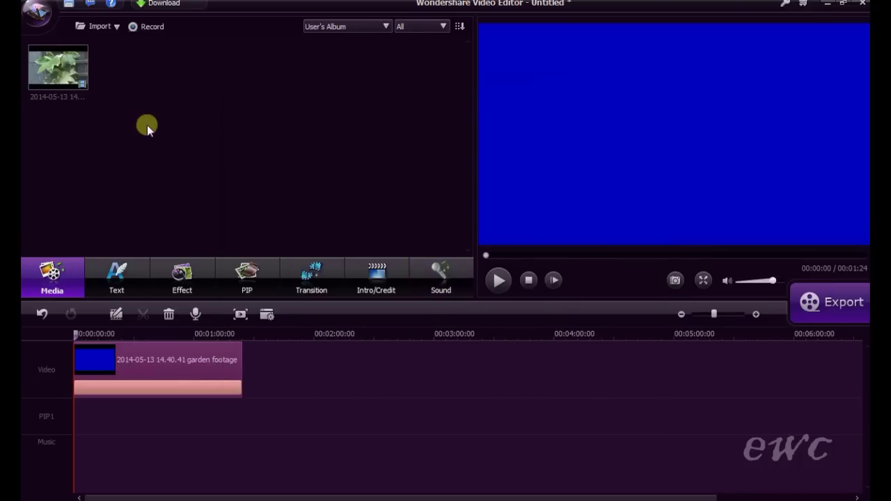
{"action": "left_click", "coordinate": [36, 17]}
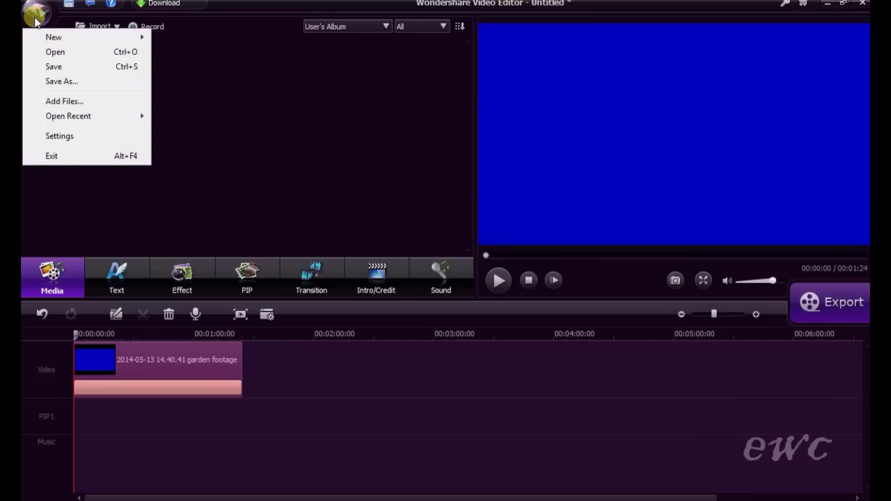
{"action": "left_click", "coordinate": [59, 82]}
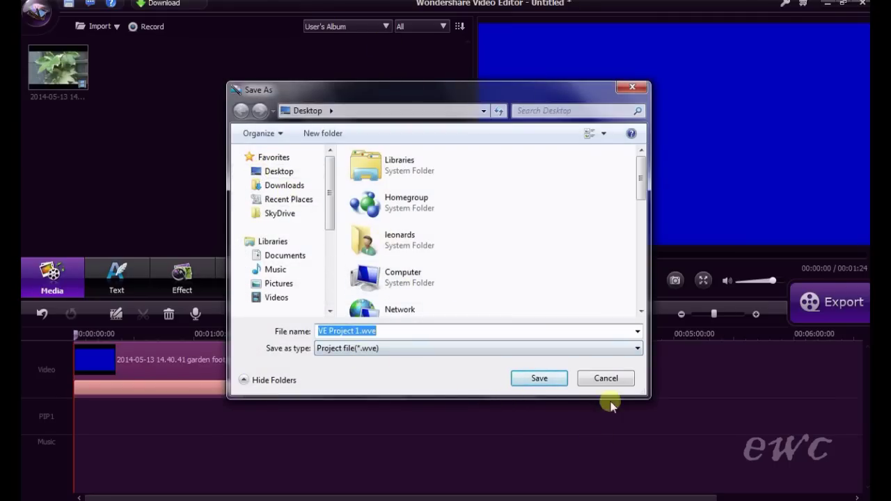
{"action": "left_click", "coordinate": [604, 376]}
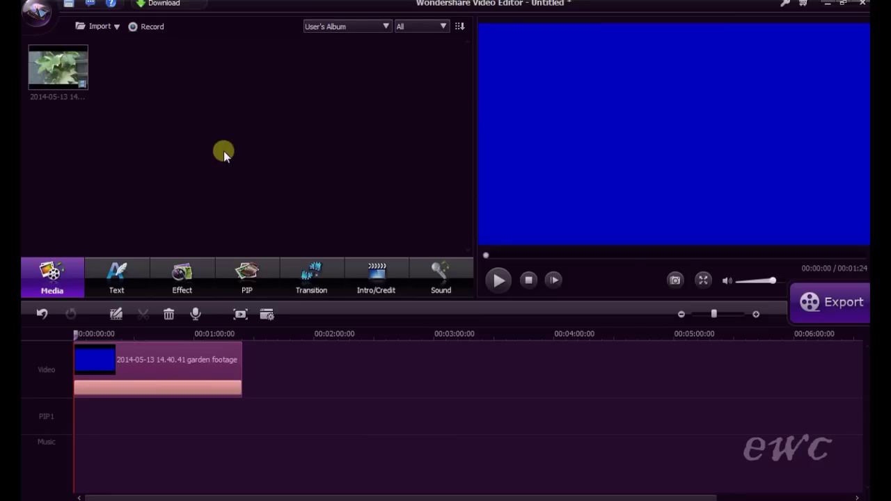
{"action": "key", "text": "ctrl+s"}
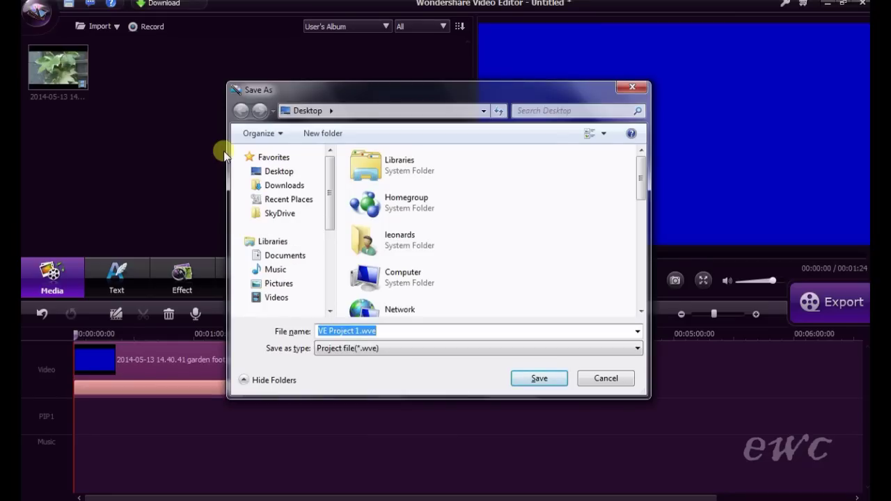
{"action": "left_click", "coordinate": [604, 383]}
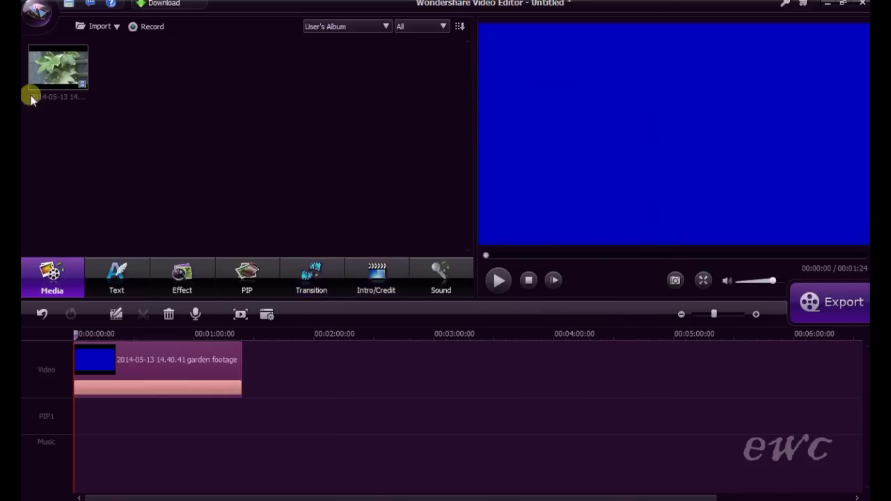
- Save the project via the logo menu into Libraries > Videos with the file name garden
{"action": "left_click", "coordinate": [35, 14]}
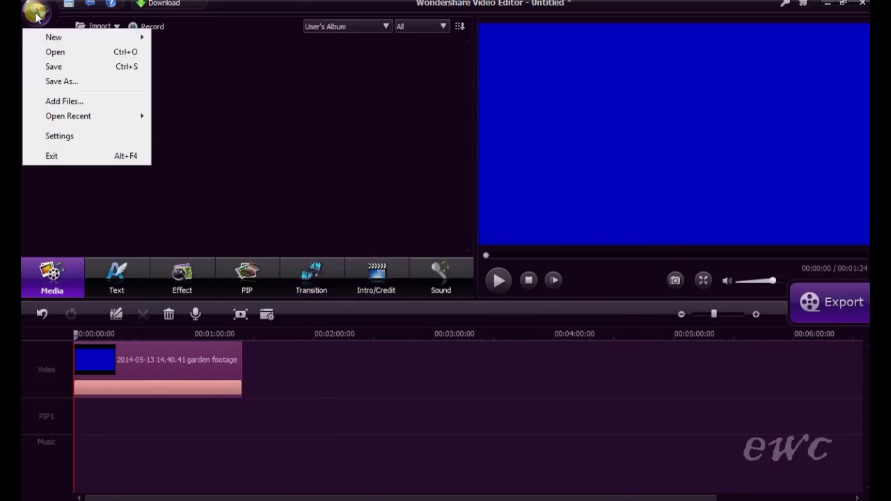
{"action": "left_click", "coordinate": [56, 67]}
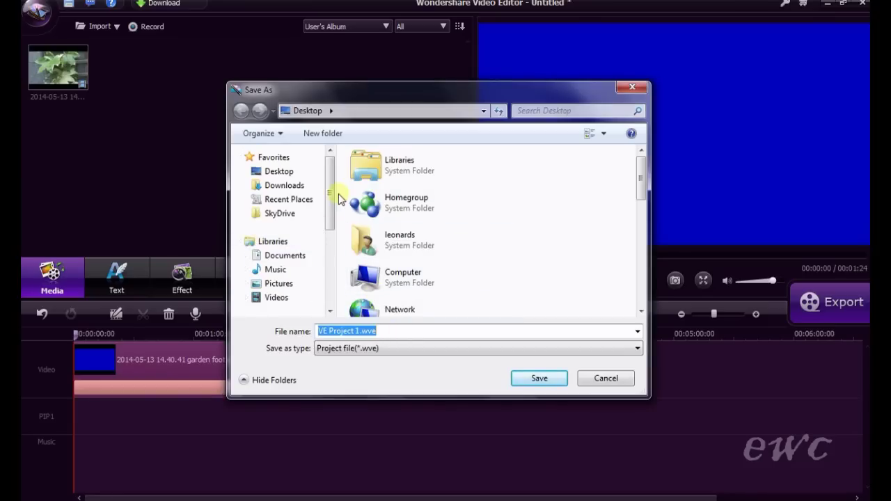
{"action": "double_click", "coordinate": [372, 167]}
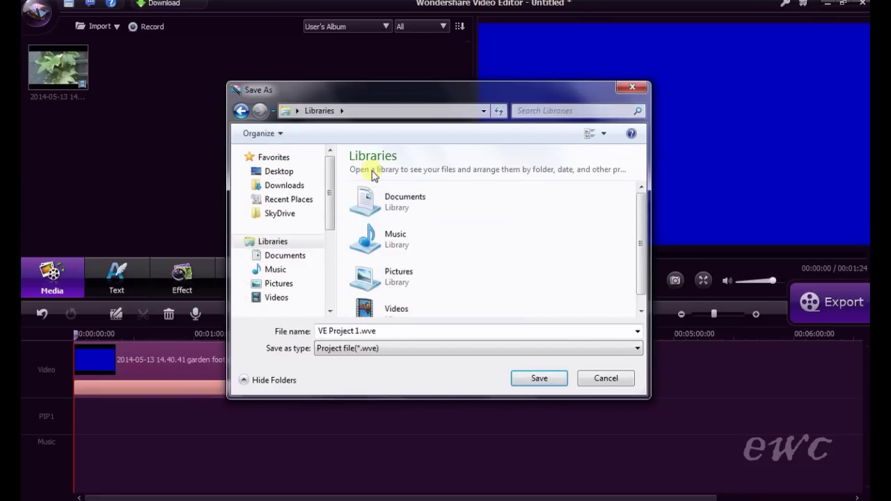
{"action": "left_click", "coordinate": [437, 313]}
{"action": "double_click", "coordinate": [436, 312]}
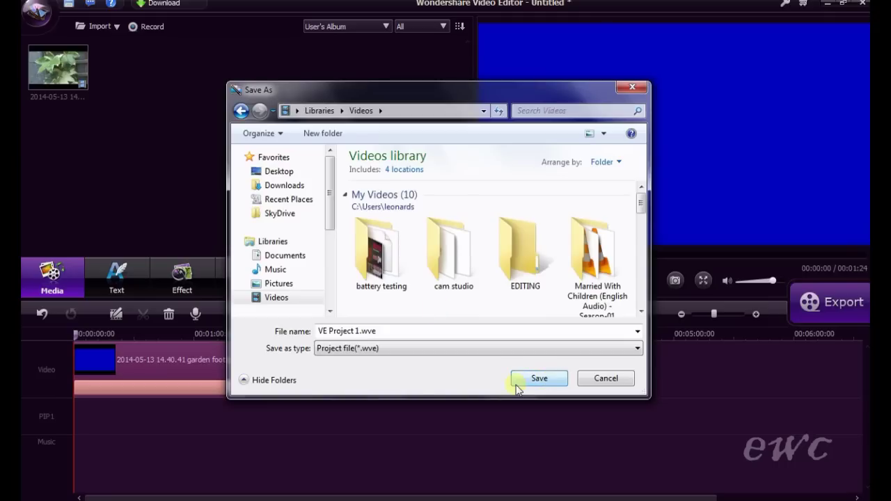
{"action": "double_click", "coordinate": [356, 331]}
{"action": "type", "text": "gar"}
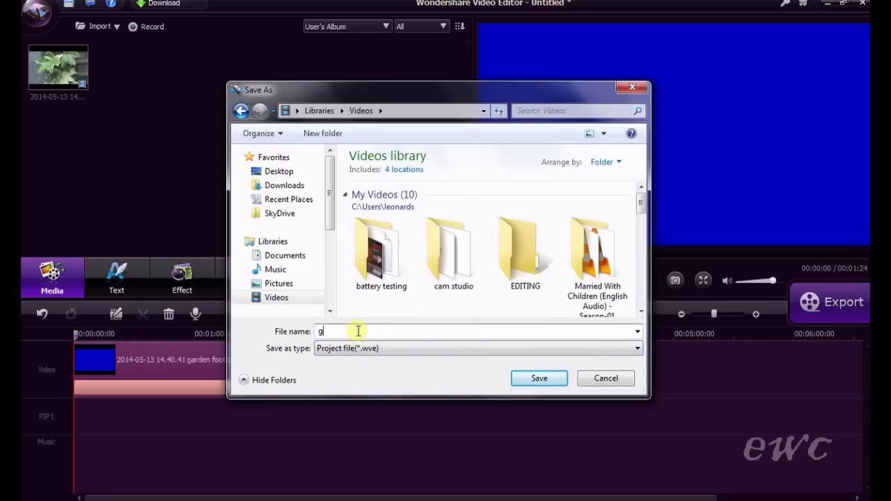
{"action": "type", "text": "en"}
{"action": "left_click", "coordinate": [551, 381]}
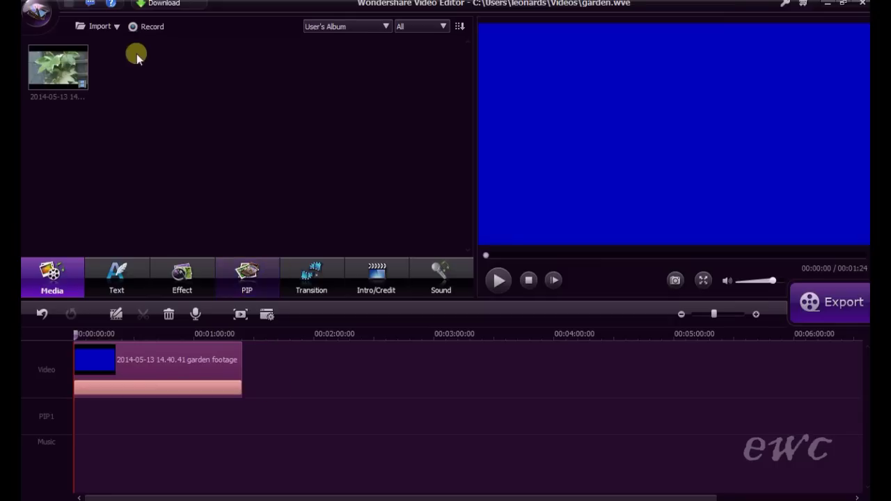
- Bring up the main program menu, then close Wondershare Video Editor
{"action": "left_click", "coordinate": [31, 19]}
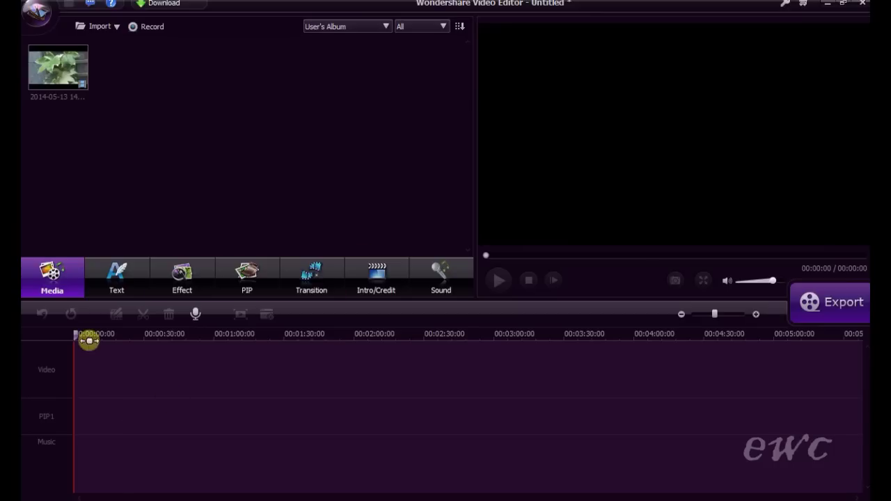
{"action": "left_click", "coordinate": [863, 6]}
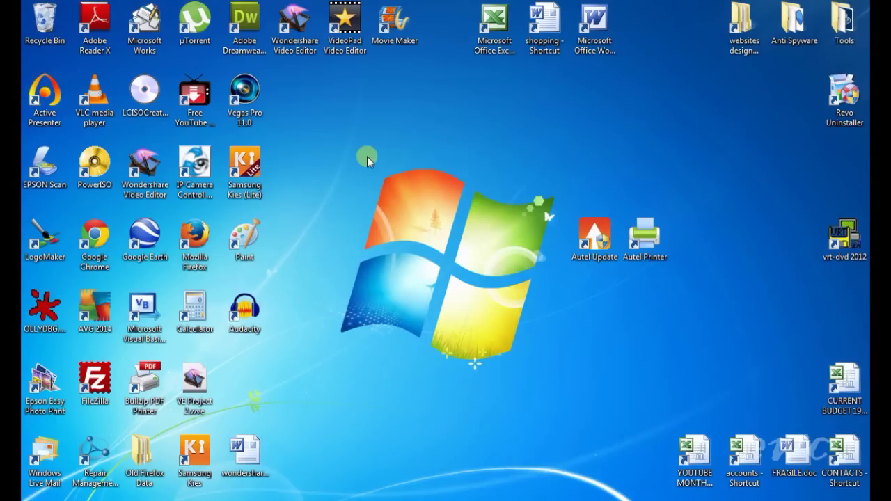
- Relaunch Wondershare Video Editor from the desktop icon and choose a Widescreen (16:9) movie
{"action": "double_click", "coordinate": [292, 27]}
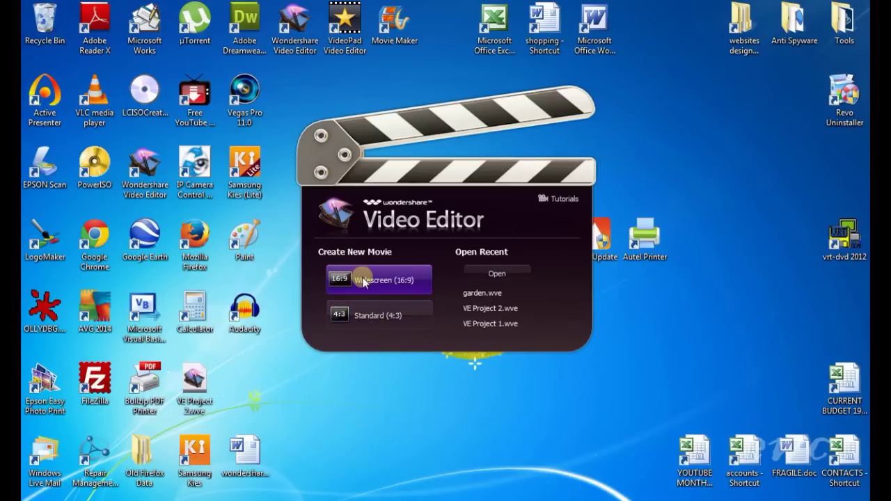
{"action": "left_click", "coordinate": [353, 278]}
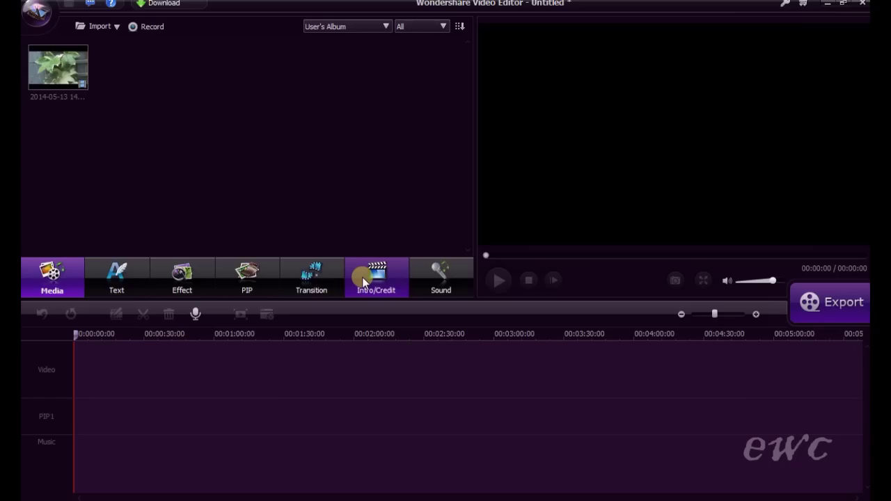
- Reopen garden.wve from the Videos library using the logo menu's Open command
{"action": "left_click", "coordinate": [36, 12]}
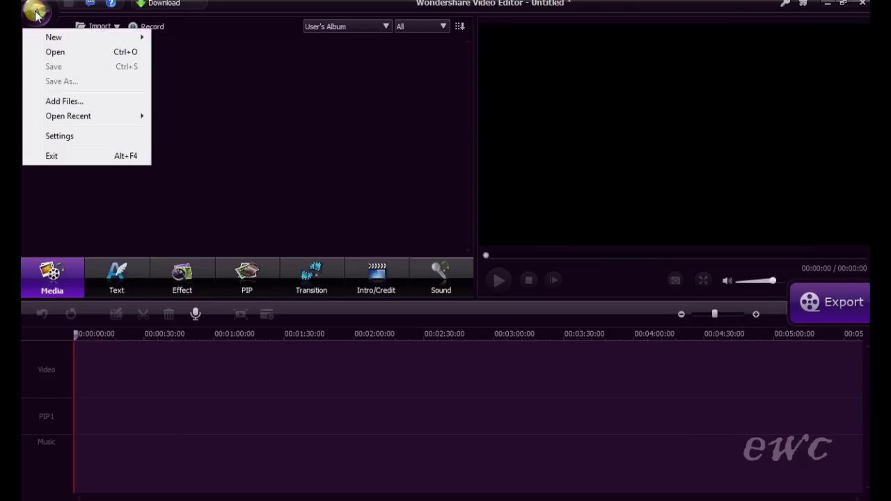
{"action": "left_click", "coordinate": [57, 52]}
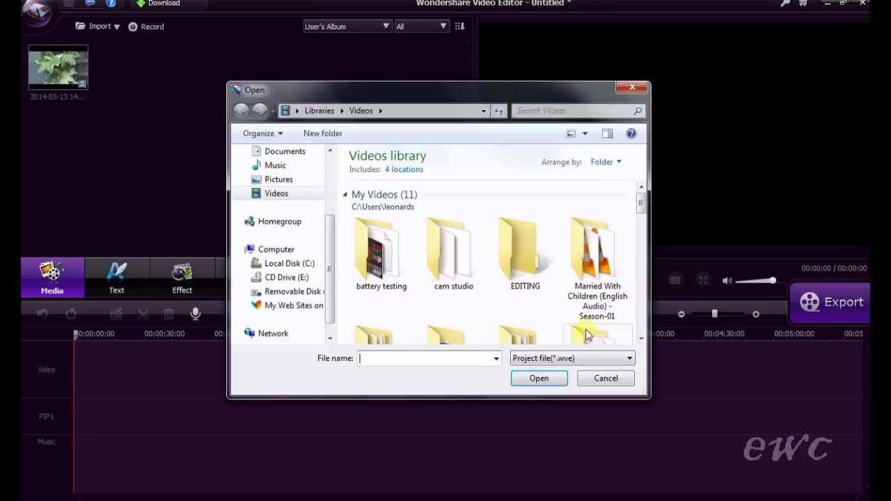
{"action": "left_click", "coordinate": [641, 338]}
{"action": "left_click", "coordinate": [641, 339]}
{"action": "left_click", "coordinate": [641, 339]}
{"action": "left_click", "coordinate": [641, 338]}
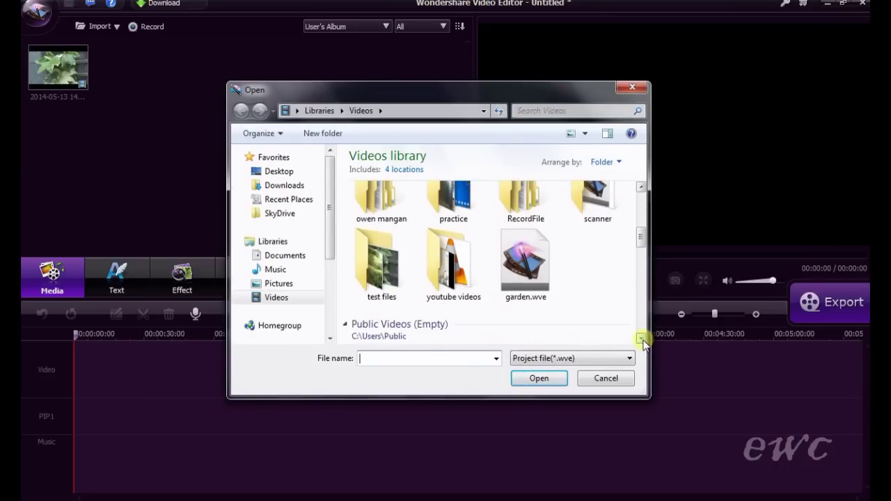
{"action": "double_click", "coordinate": [524, 261]}
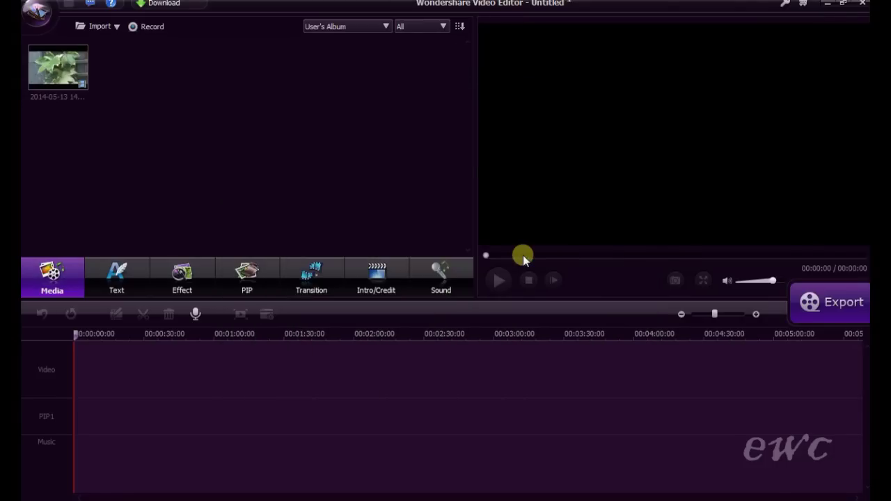